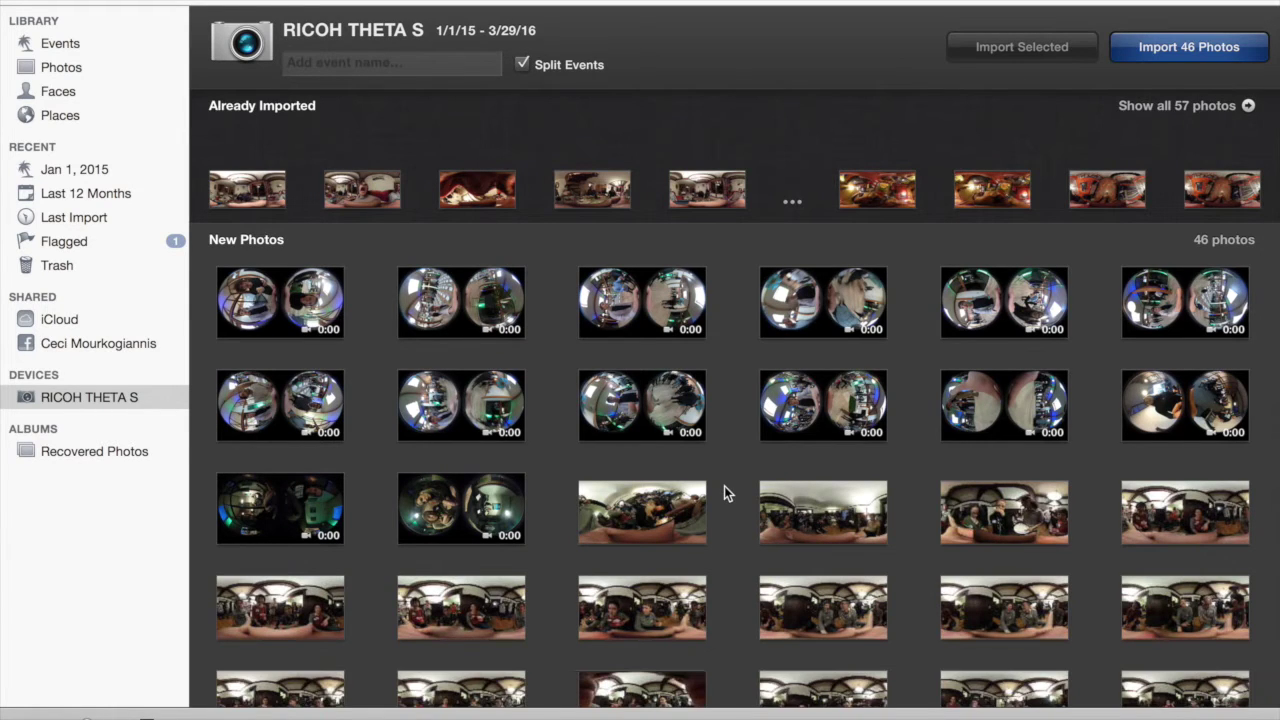
Import two room panoramas and two dual-lens clips from the RICOH THETA S, then delete them from the camera.
{"action": "left_click", "coordinate": [795, 530]}
{"action": "left_click", "coordinate": [667, 518], "text": "super"}
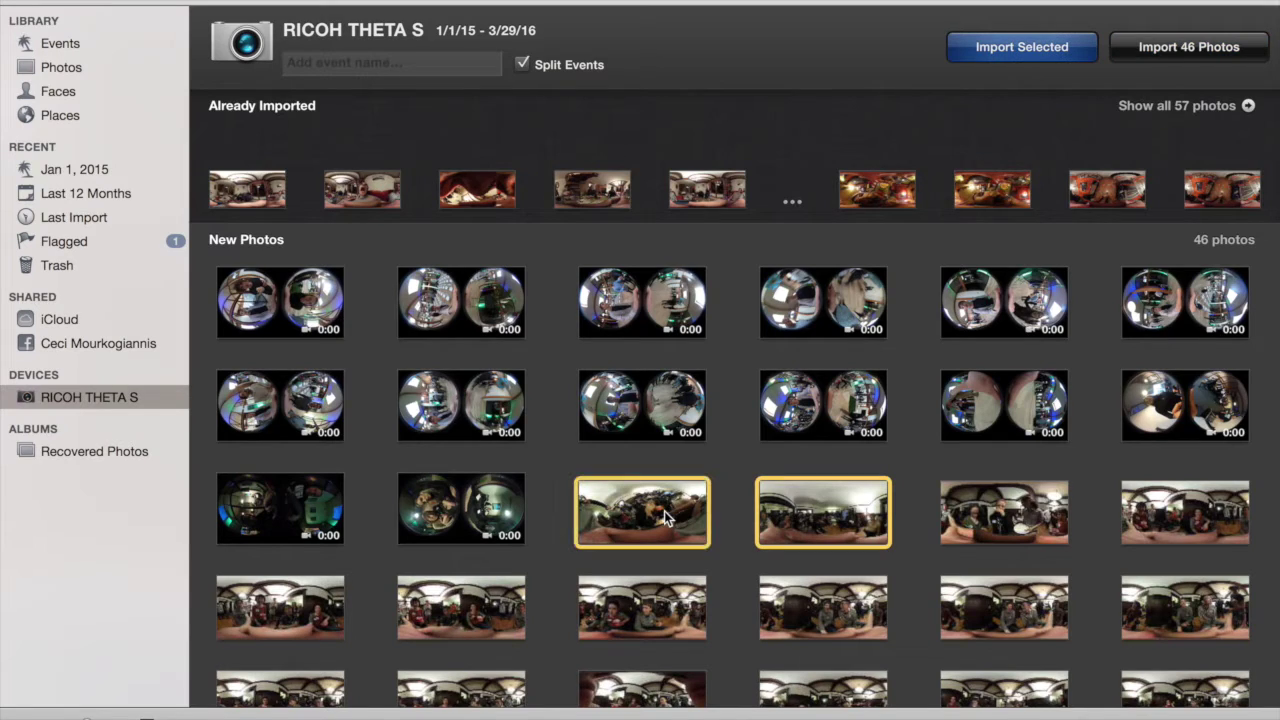
{"action": "left_click", "coordinate": [301, 296], "text": "super"}
{"action": "left_click", "coordinate": [456, 308], "text": "super"}
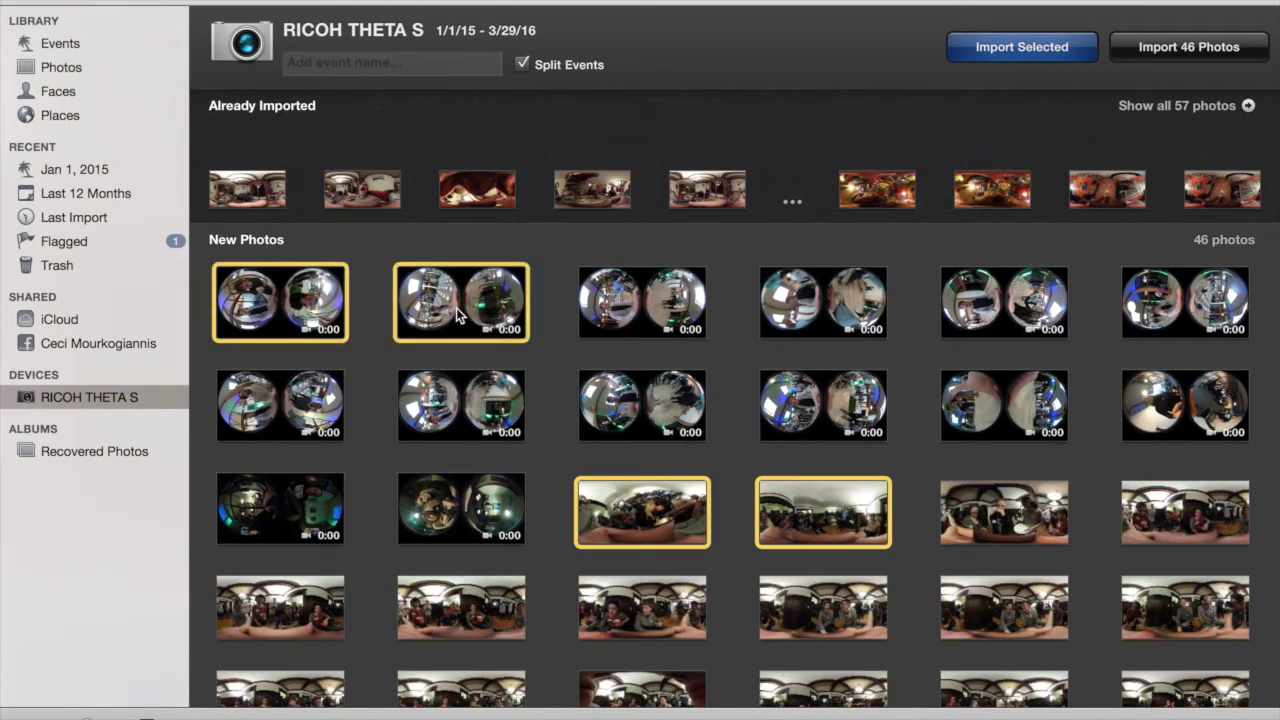
{"action": "left_click", "coordinate": [1021, 47]}
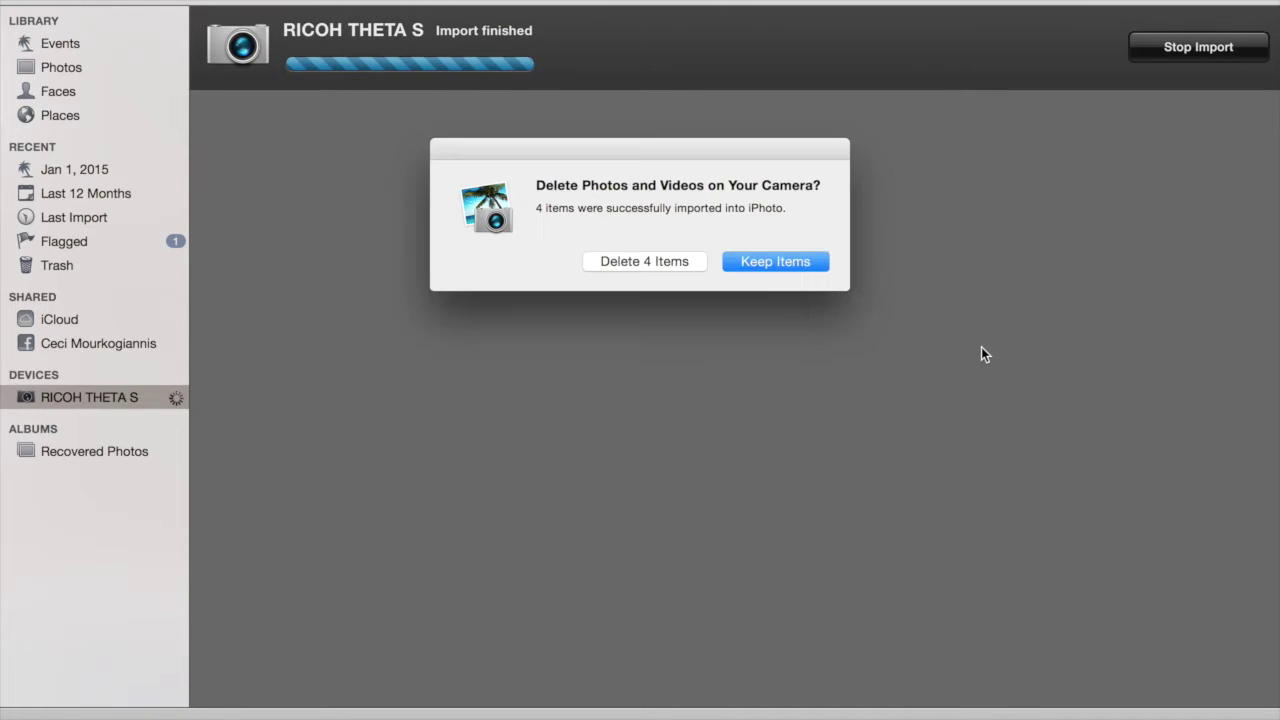
{"action": "left_click", "coordinate": [640, 264]}
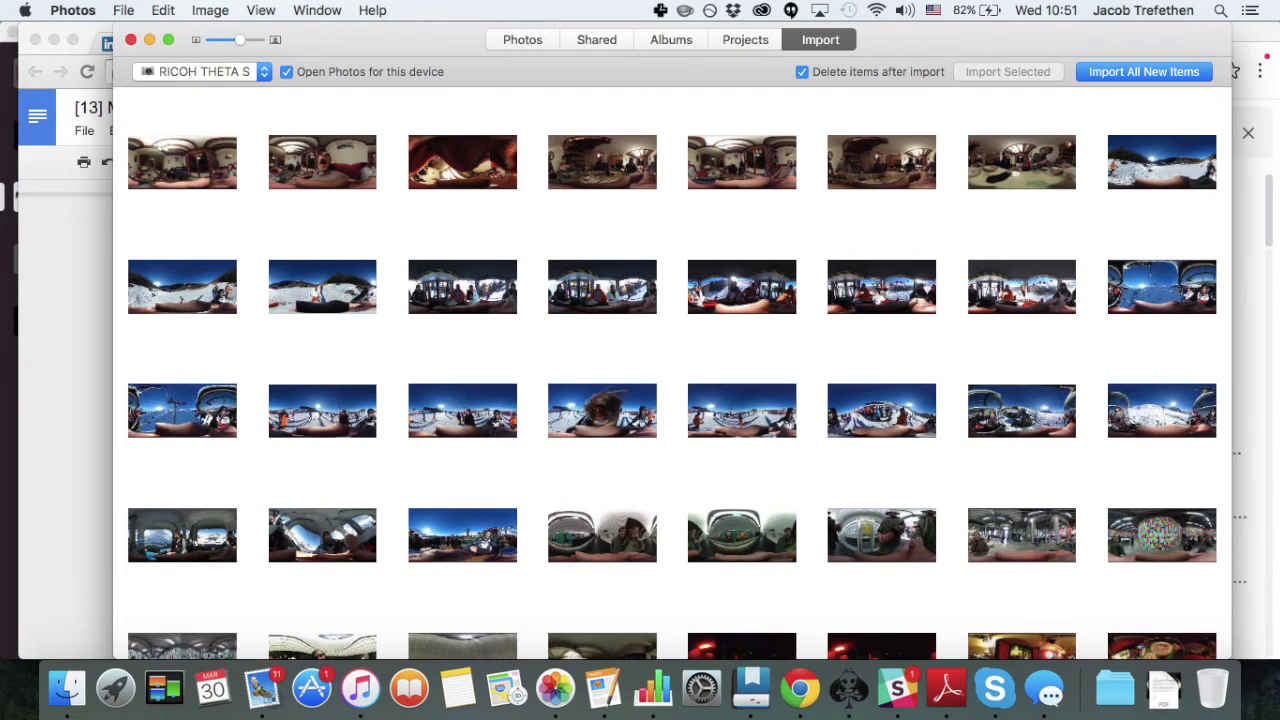
Select five panorama thumbnails so the button reads Import 5 Selected.
{"action": "left_click", "coordinate": [182, 287]}
{"action": "left_click", "coordinate": [322, 287], "text": "super"}
{"action": "left_click", "coordinate": [182, 162], "text": "super"}
{"action": "left_click", "coordinate": [322, 162], "text": "super"}
{"action": "left_click", "coordinate": [462, 162], "text": "super"}
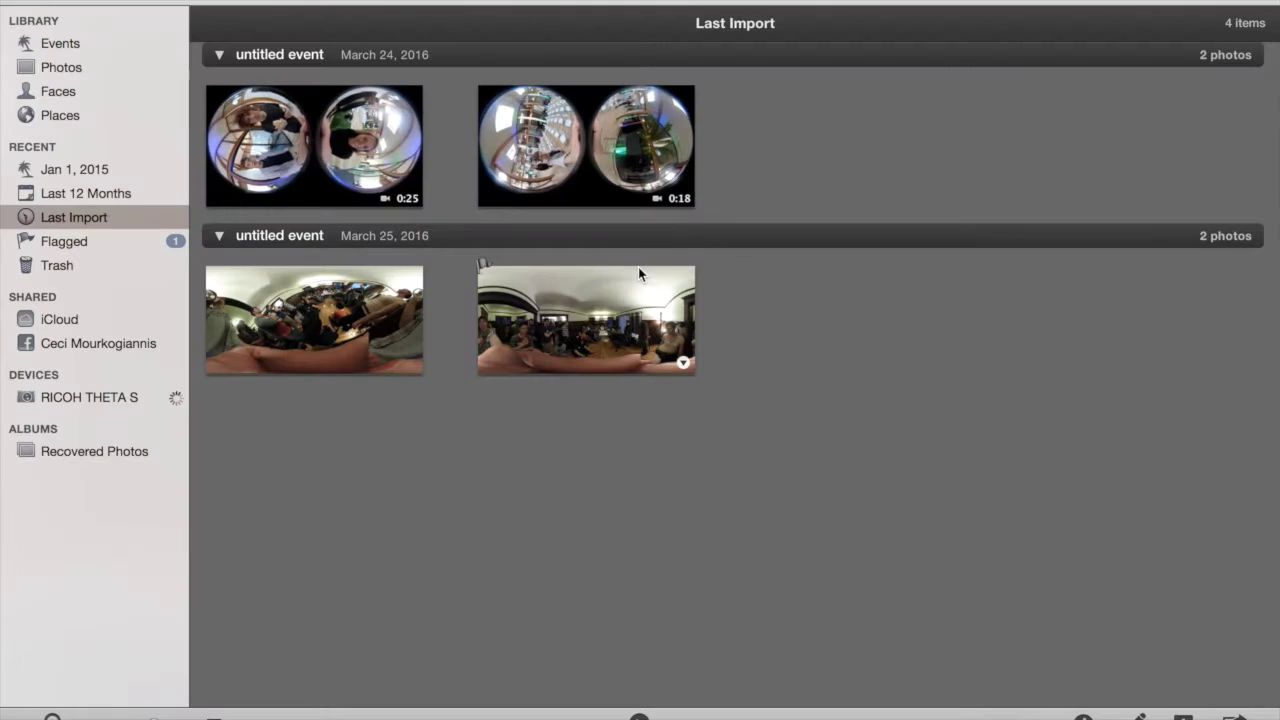
Play the first imported dual-lens clip, pause it, and go back to Last Import.
{"action": "double_click", "coordinate": [324, 152]}
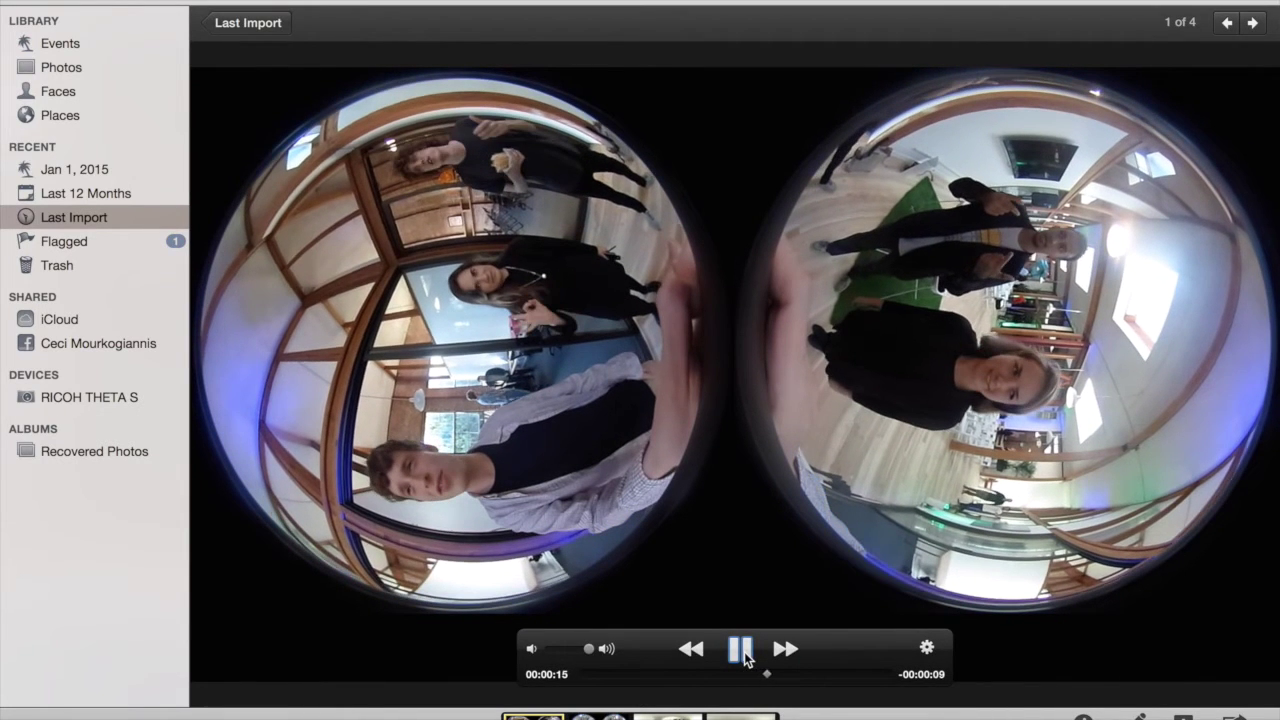
{"action": "left_click", "coordinate": [742, 652]}
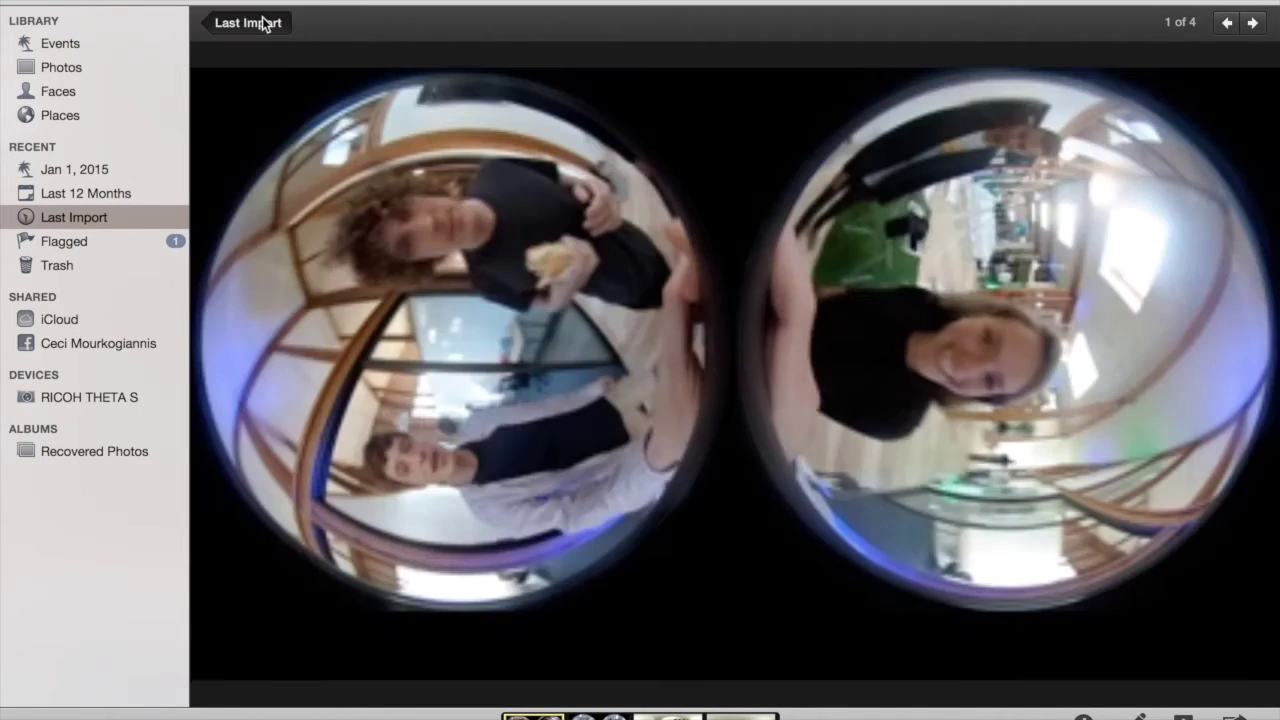
{"action": "left_click", "coordinate": [265, 24]}
View the March 25 room panorama full size, then return to the Last Import grid.
{"action": "left_click", "coordinate": [565, 340]}
{"action": "double_click", "coordinate": [564, 334]}
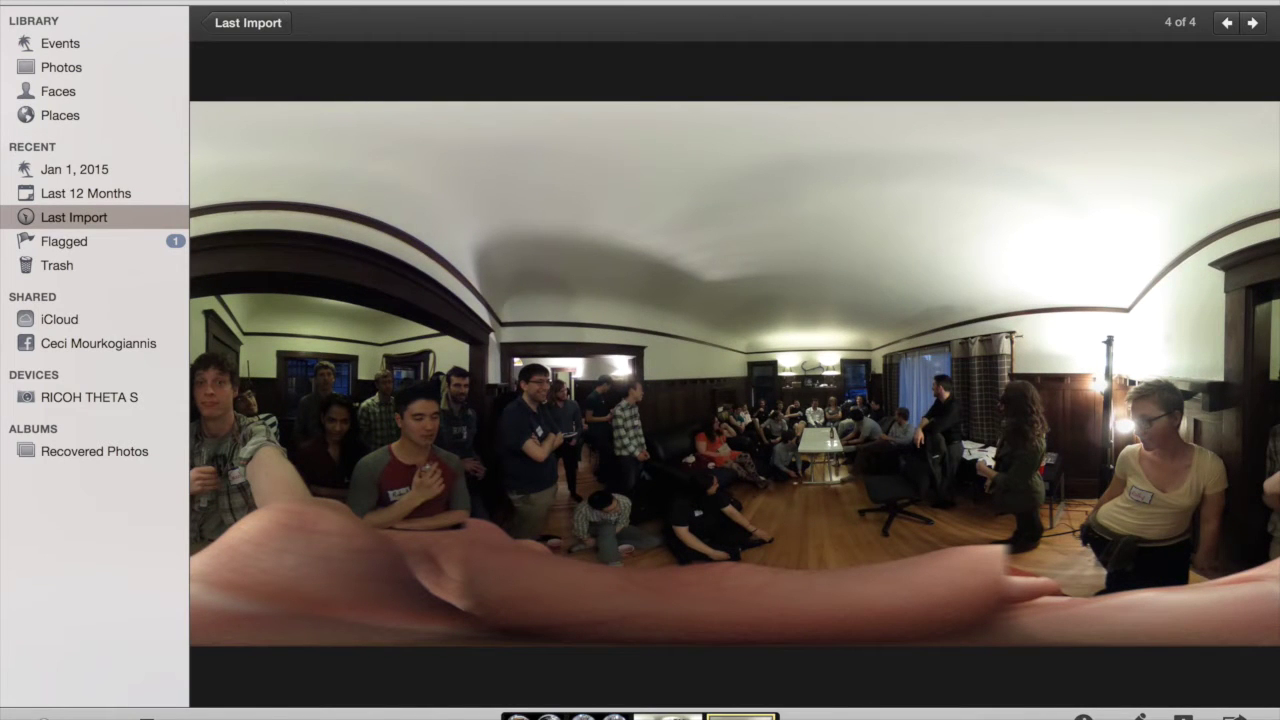
{"action": "left_click", "coordinate": [255, 28]}
Search Spotlight for 'ricoh theta' and launch the RICOH THETA application.
{"action": "key", "text": "super+space"}
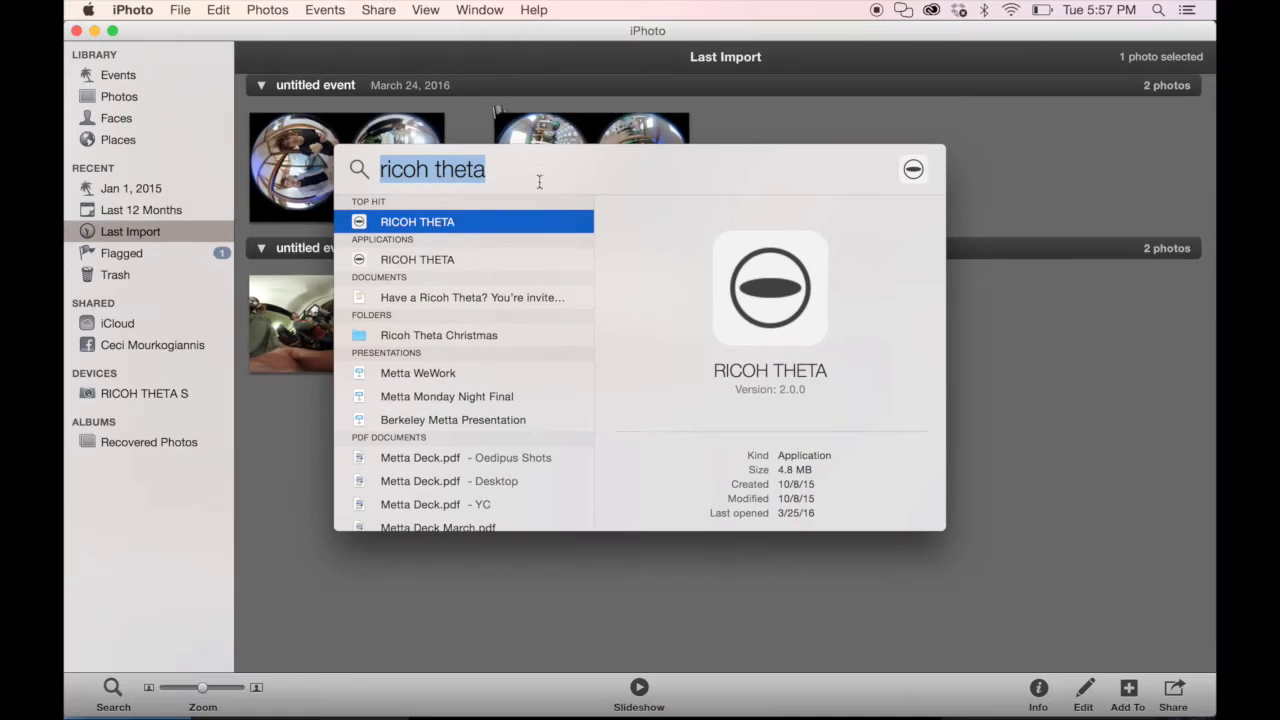
{"action": "double_click", "coordinate": [443, 206]}
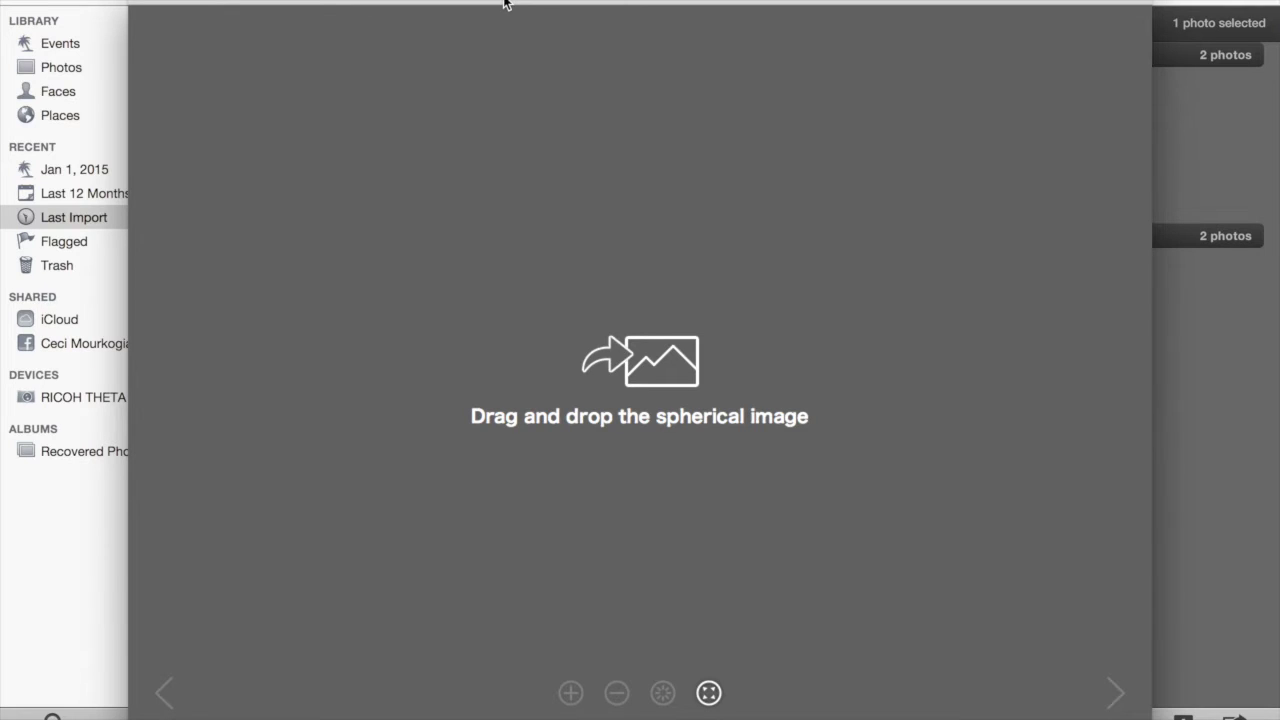
Find the iPhoto Library in Finder, show its package contents, and open the Masters folder.
{"action": "key", "text": "super+alt+space"}
{"action": "type", "text": "i"}
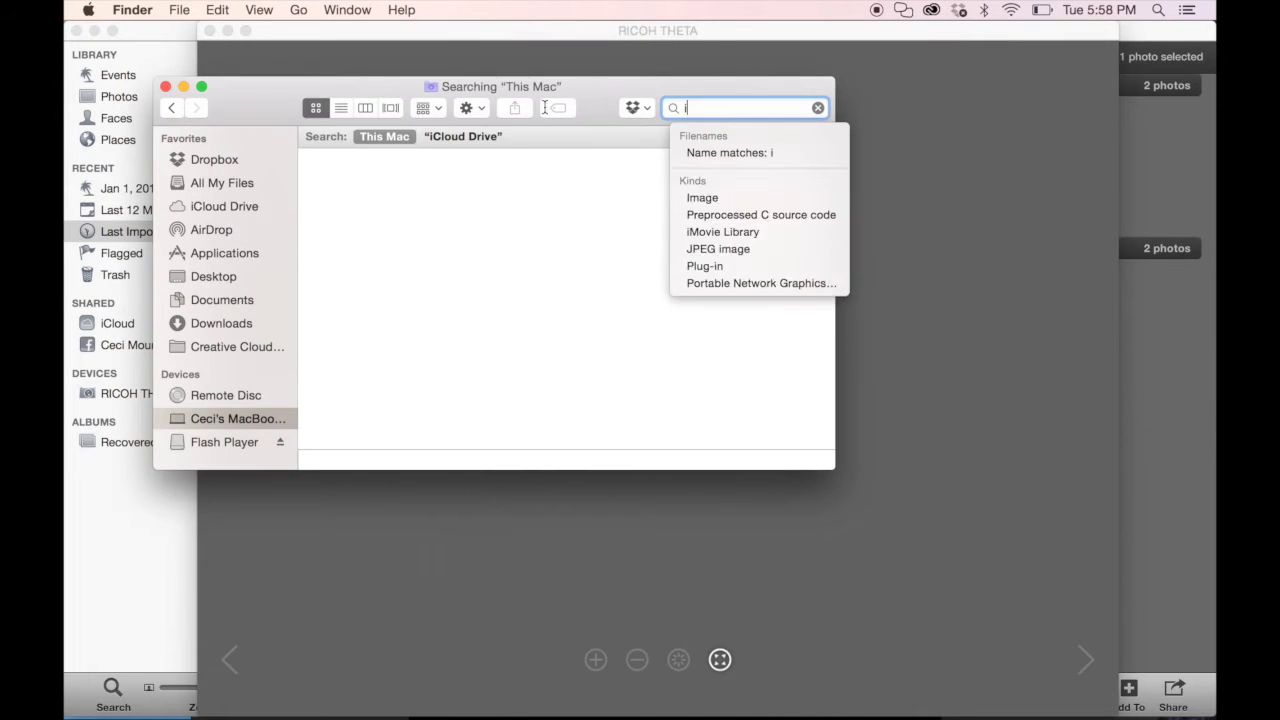
{"action": "type", "text": "photo"}
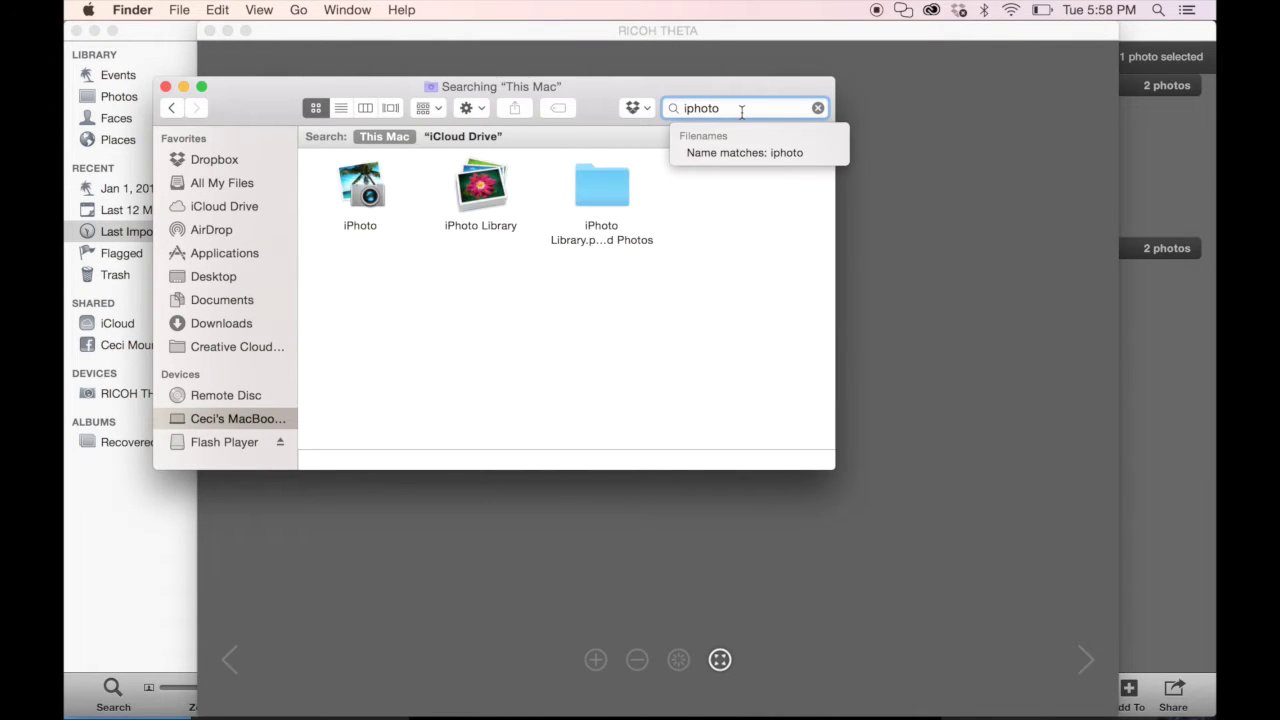
{"action": "left_click", "coordinate": [772, 288]}
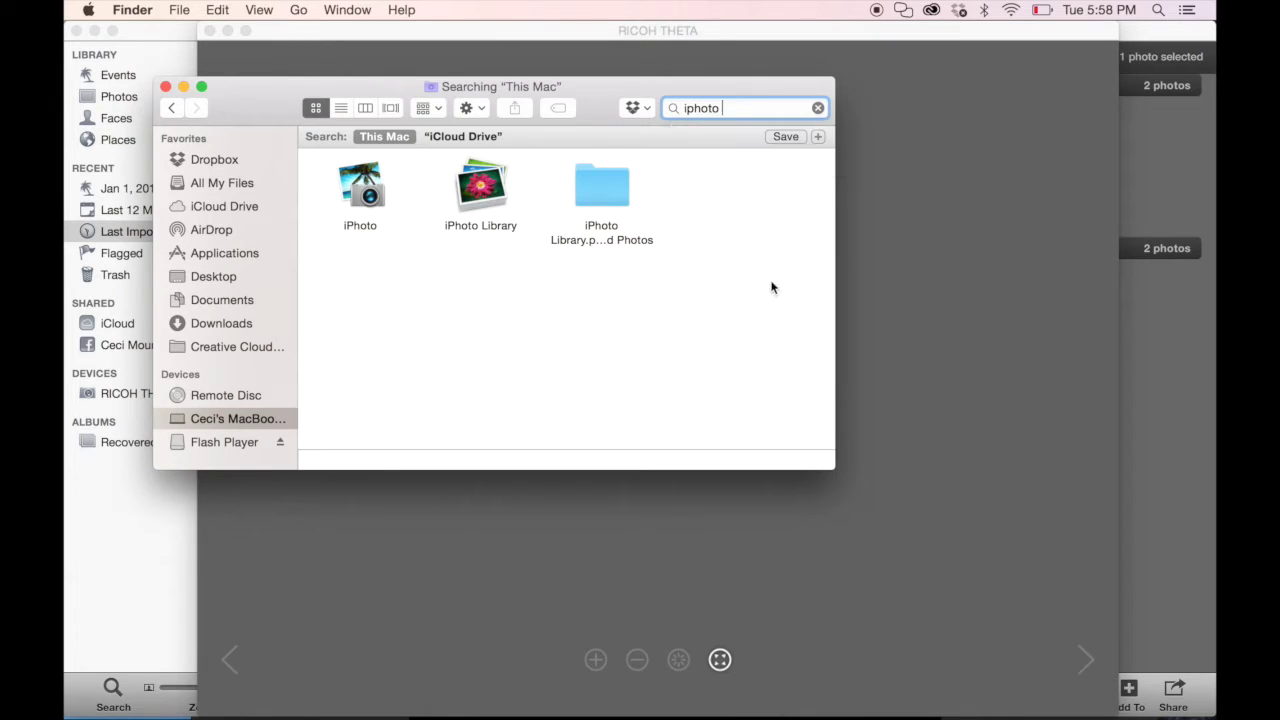
{"action": "left_click", "coordinate": [482, 193]}
{"action": "right_click", "coordinate": [482, 193]}
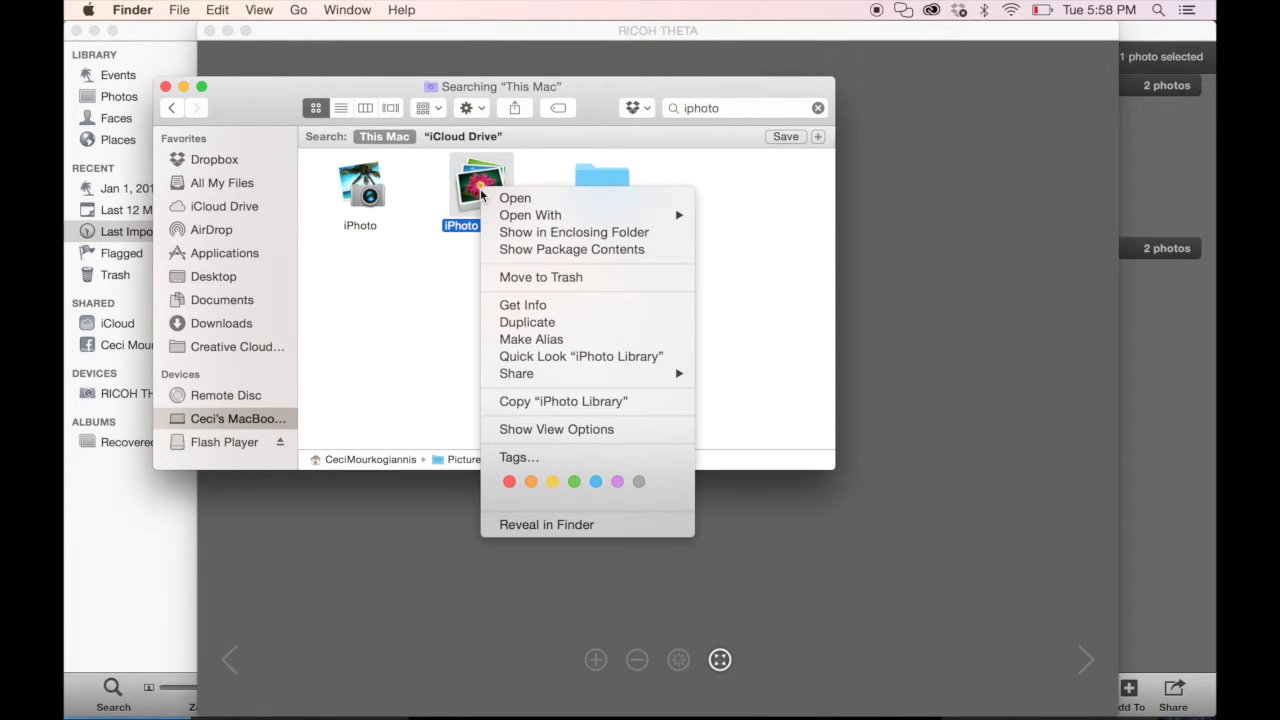
{"action": "left_click", "coordinate": [503, 250]}
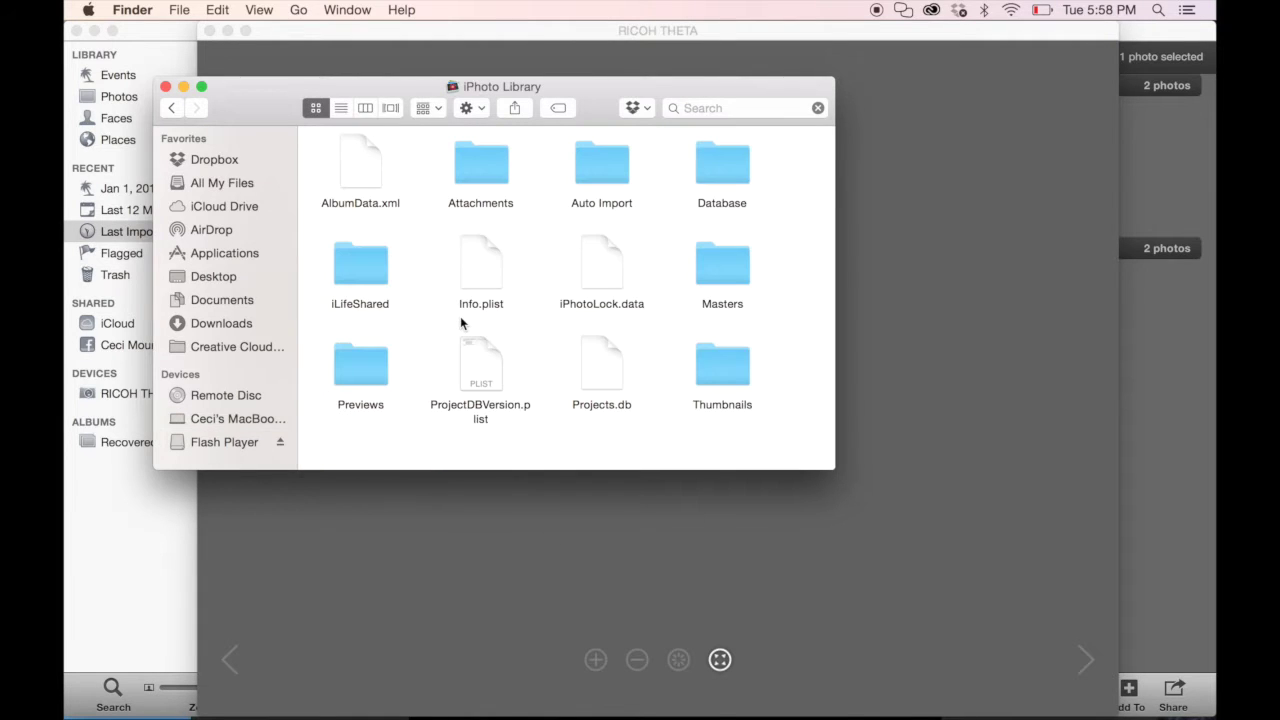
{"action": "left_click", "coordinate": [700, 278]}
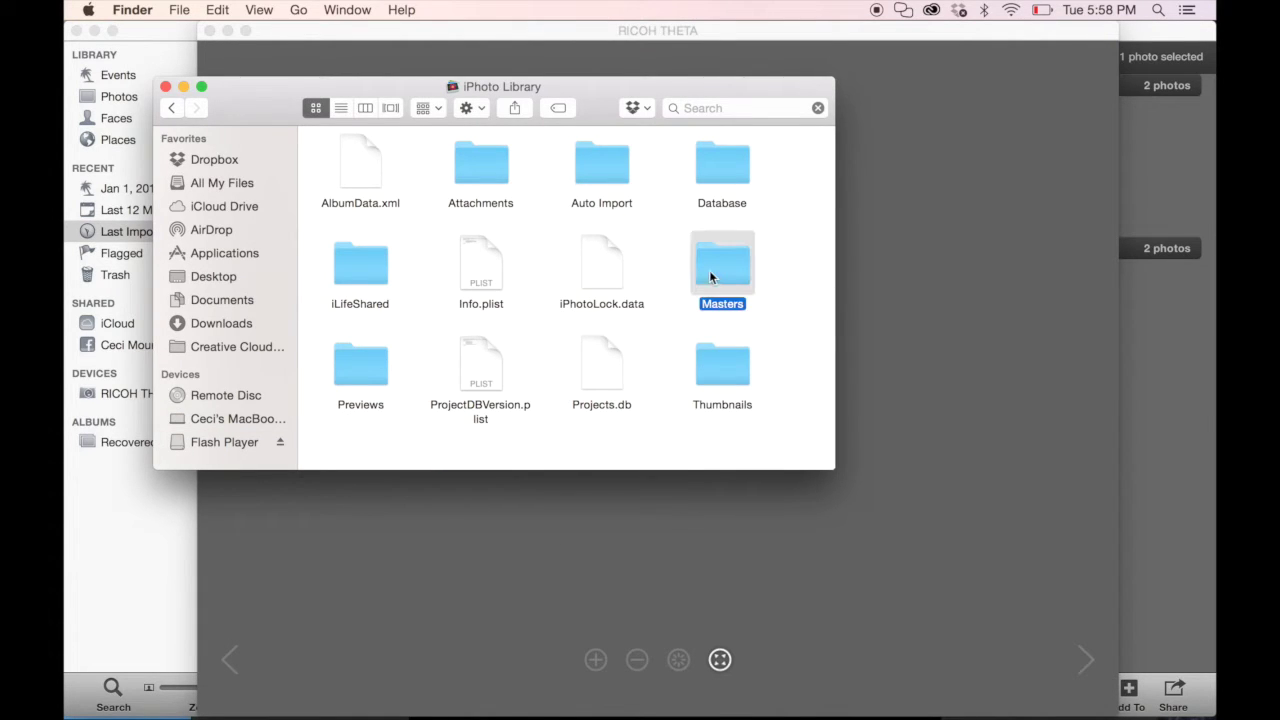
{"action": "double_click", "coordinate": [711, 276]}
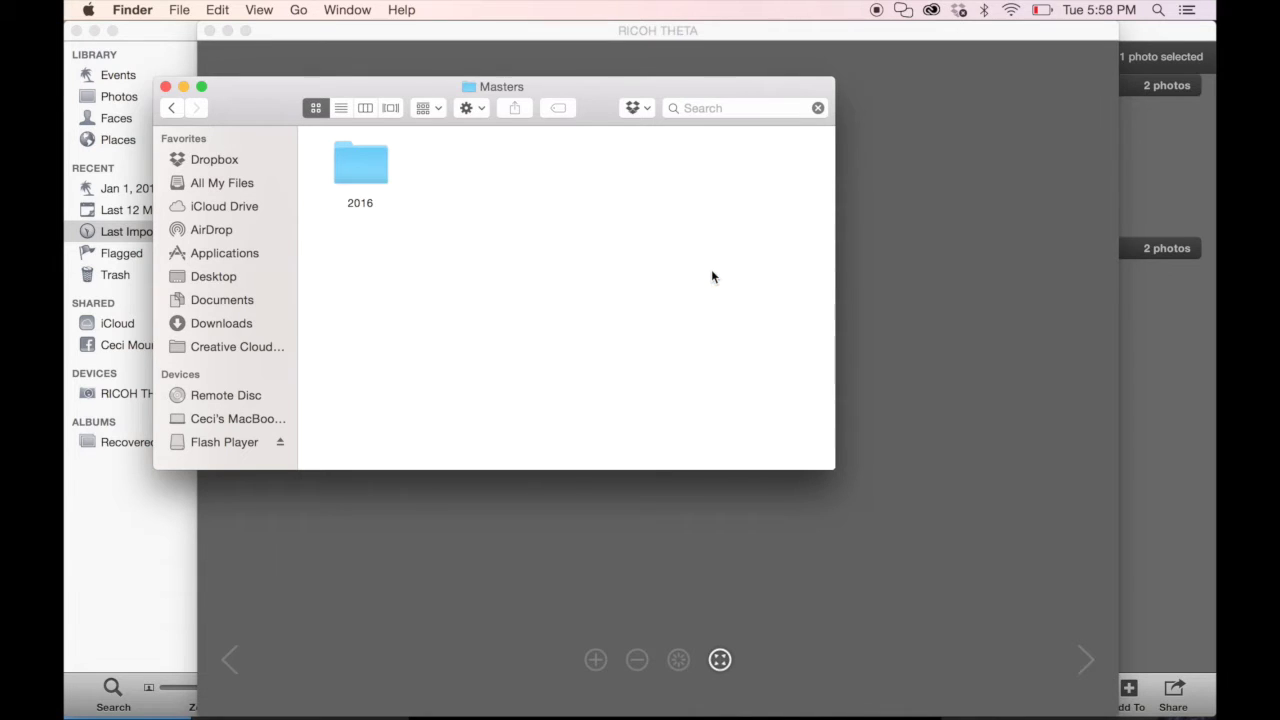
Open the 2016 folder and then its 03 subfolder.
{"action": "left_click_drag", "start_coordinate": [594, 108], "coordinate": [535, 108]}
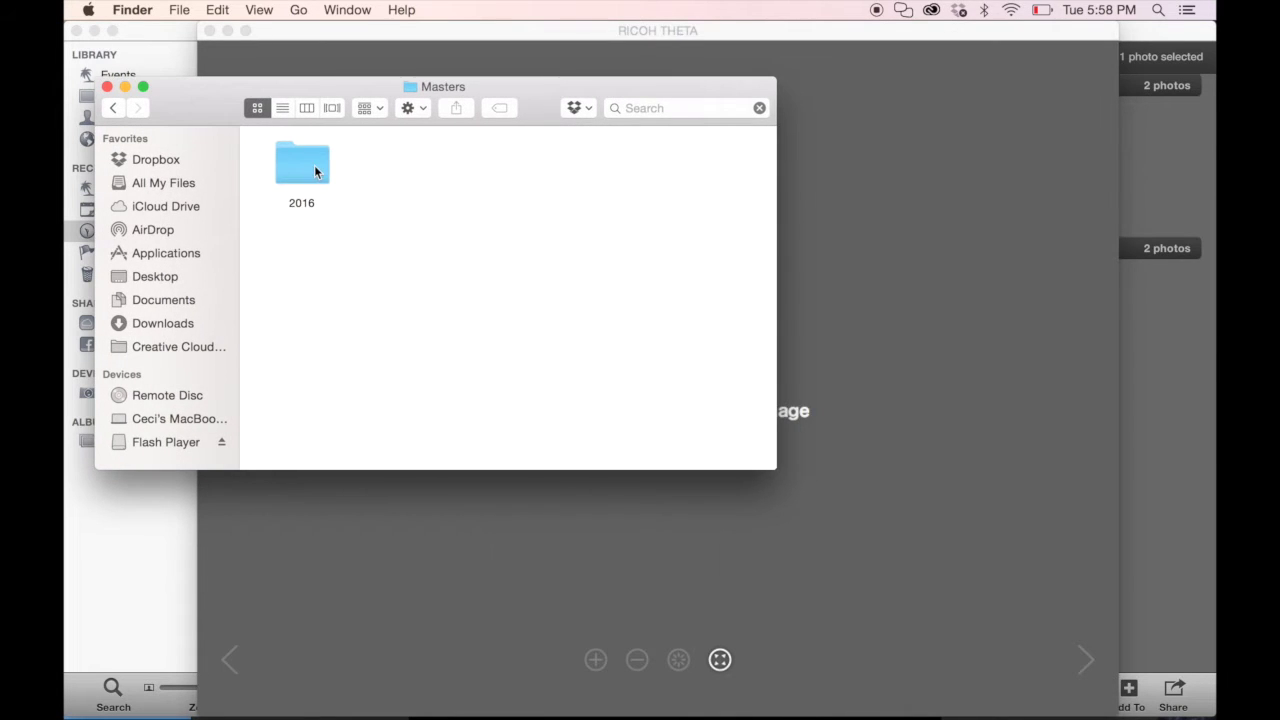
{"action": "double_click", "coordinate": [318, 168]}
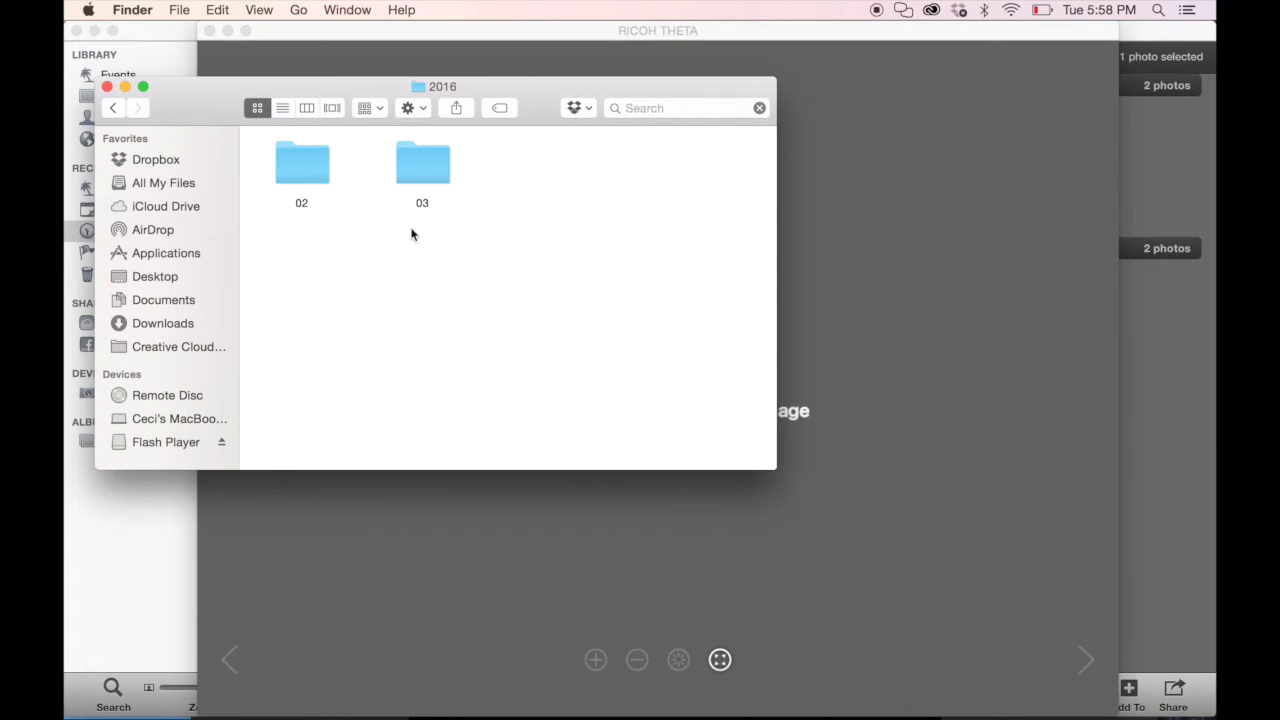
{"action": "left_click", "coordinate": [409, 168]}
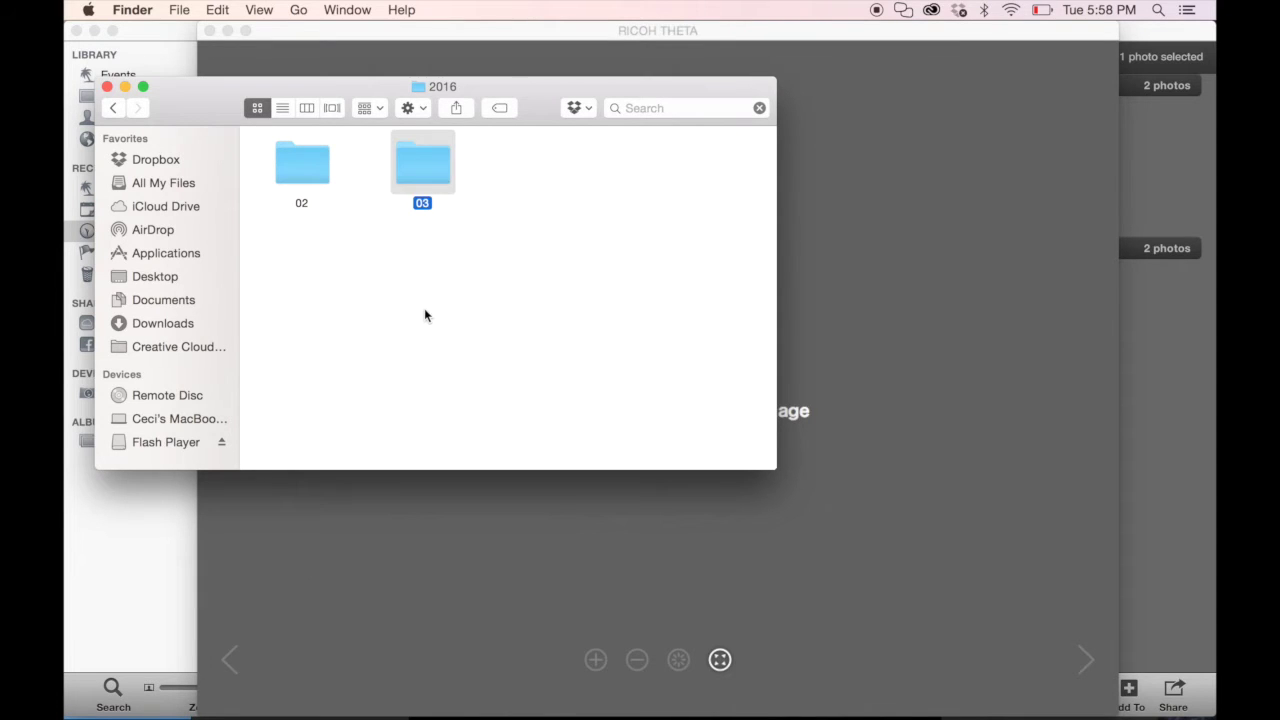
{"action": "key", "text": "super+o"}
{"action": "left_click_drag", "start_coordinate": [526, 114], "coordinate": [505, 134]}
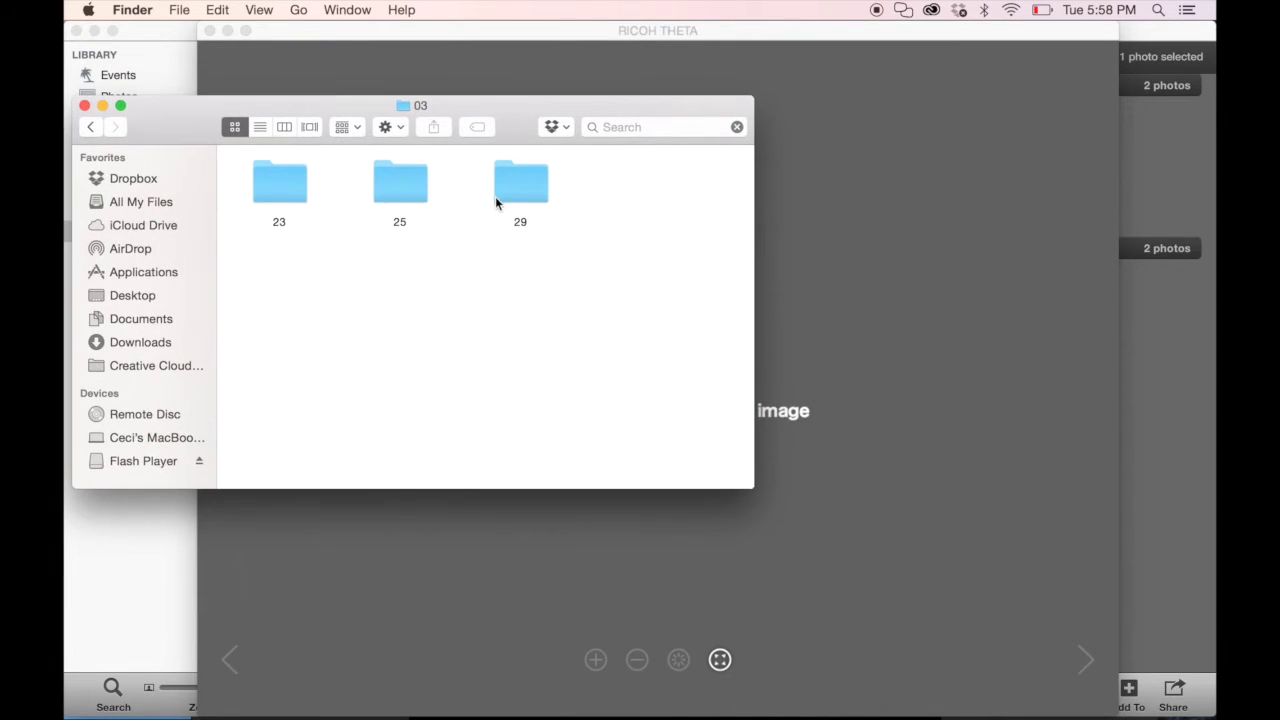
{"action": "left_click", "coordinate": [1083, 8]}
{"action": "left_click", "coordinate": [1083, 8]}
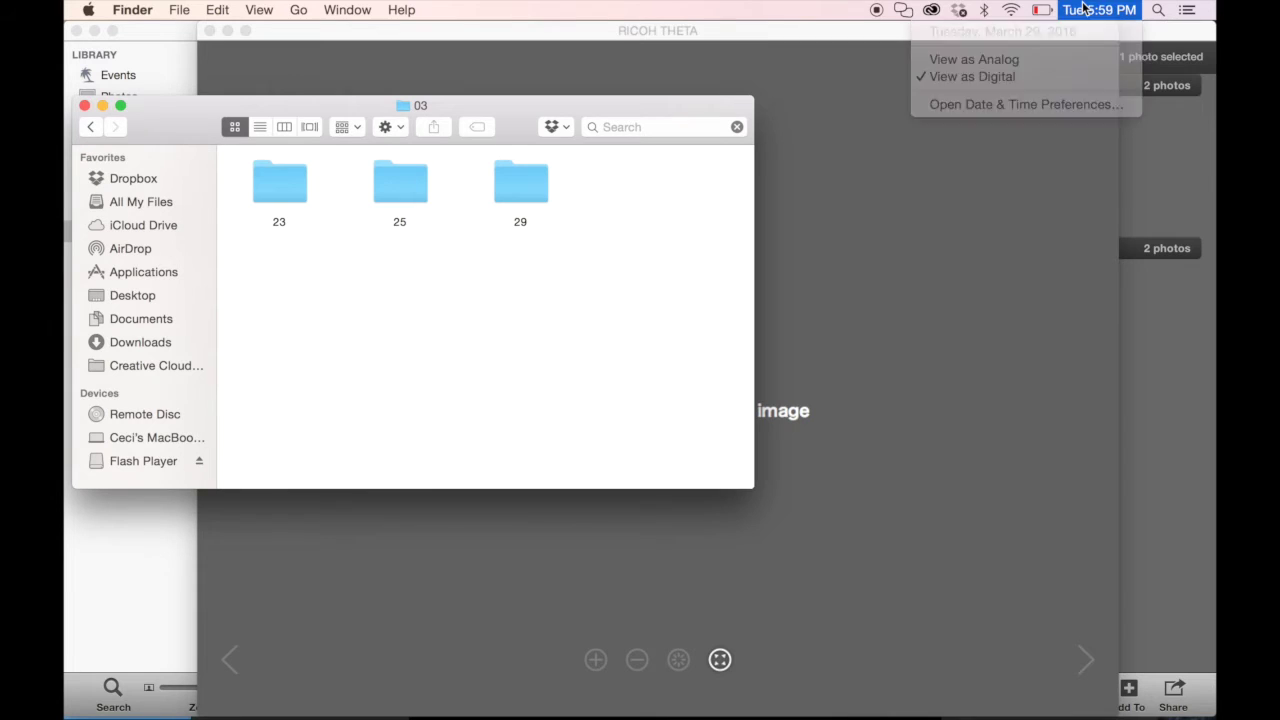
{"action": "left_click", "coordinate": [526, 183]}
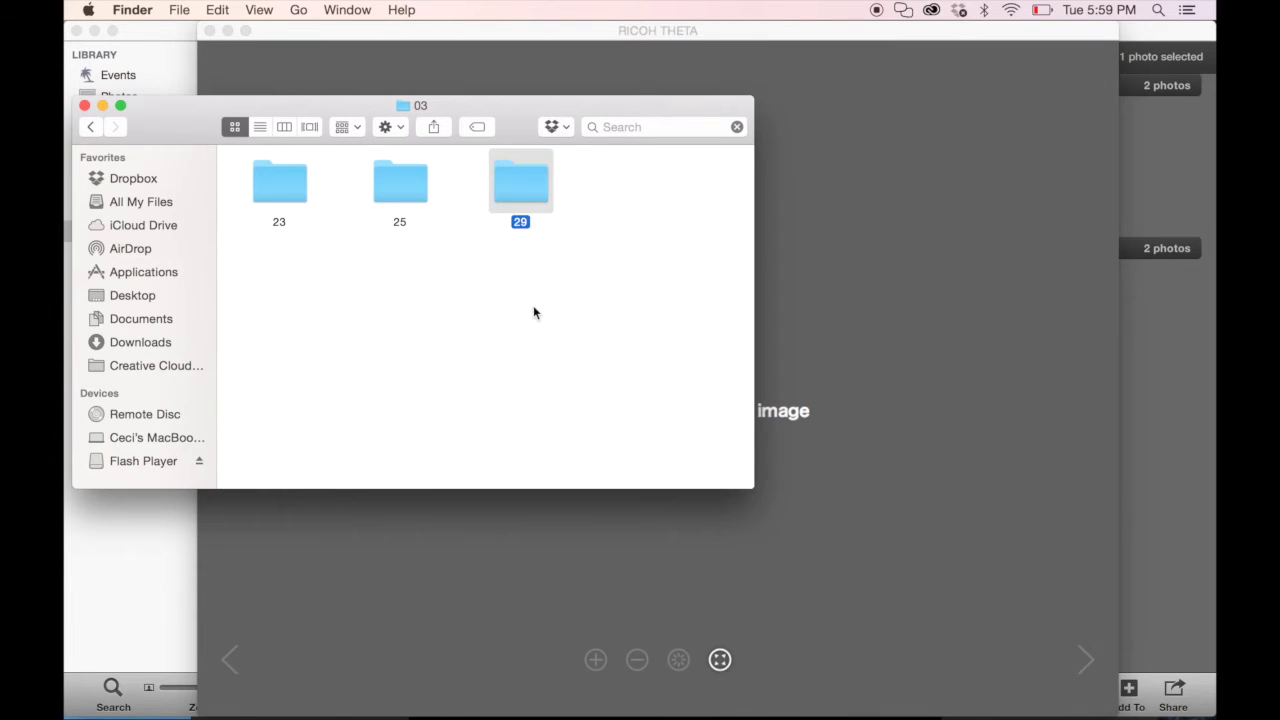
{"action": "key", "text": "super+o"}
{"action": "left_click", "coordinate": [297, 193]}
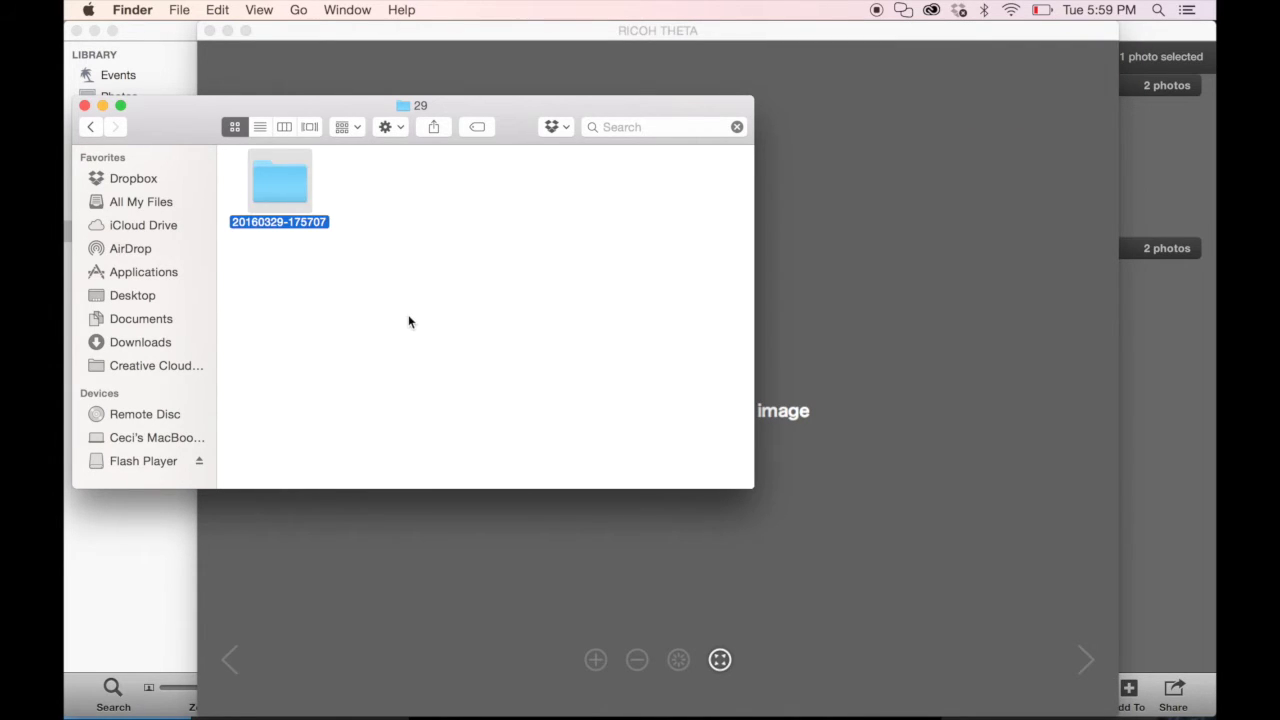
{"action": "key", "text": "super+o"}
{"action": "left_click_drag", "start_coordinate": [519, 108], "coordinate": [441, 19]}
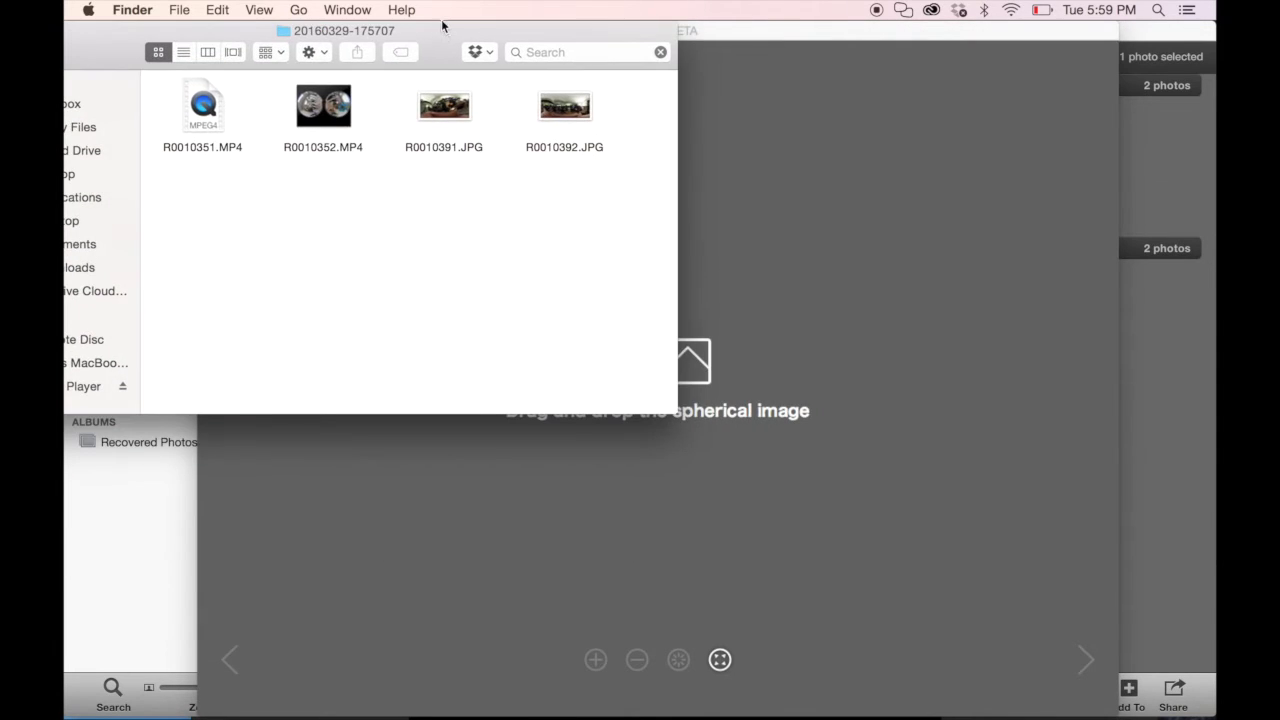
{"action": "left_click", "coordinate": [333, 108]}
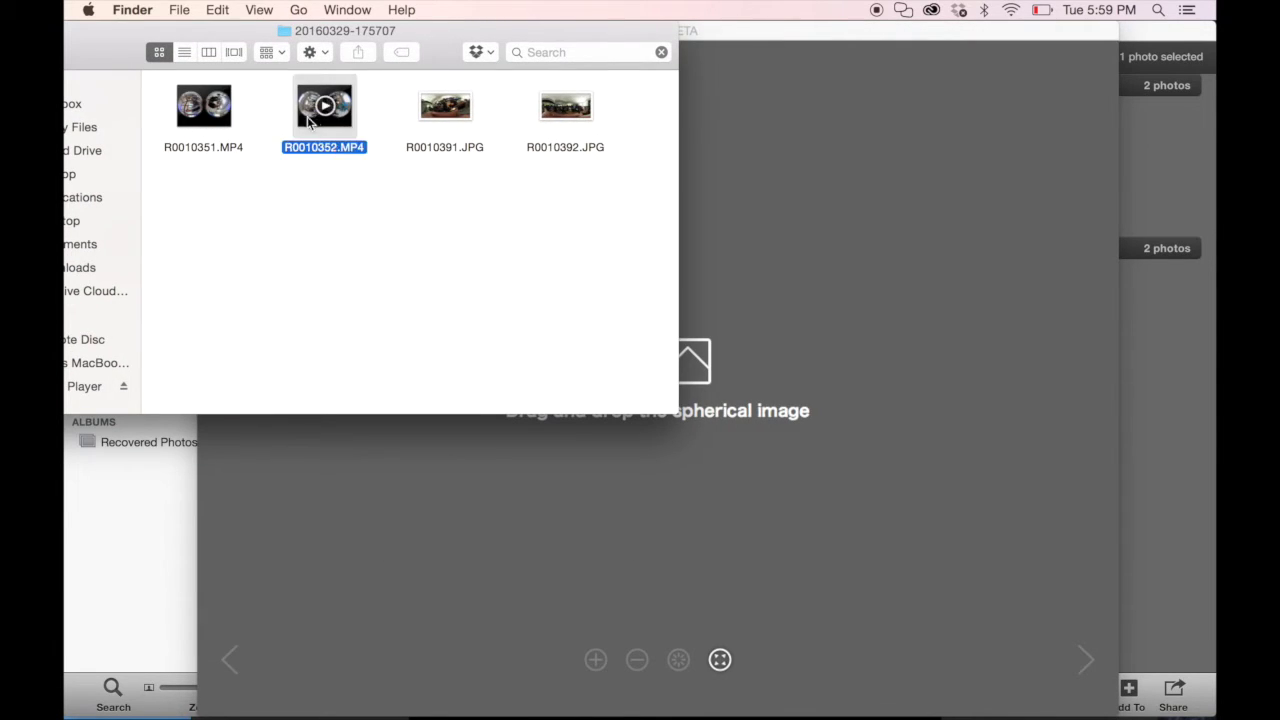
Stitch R0010351.MP4 and R0010352.MP4 into _er.MP4 files in Test Files 360, then load R0010352_er.MP4.
{"action": "left_click", "coordinate": [218, 118], "text": "super"}
{"action": "left_click_drag", "start_coordinate": [218, 118], "coordinate": [758, 353]}
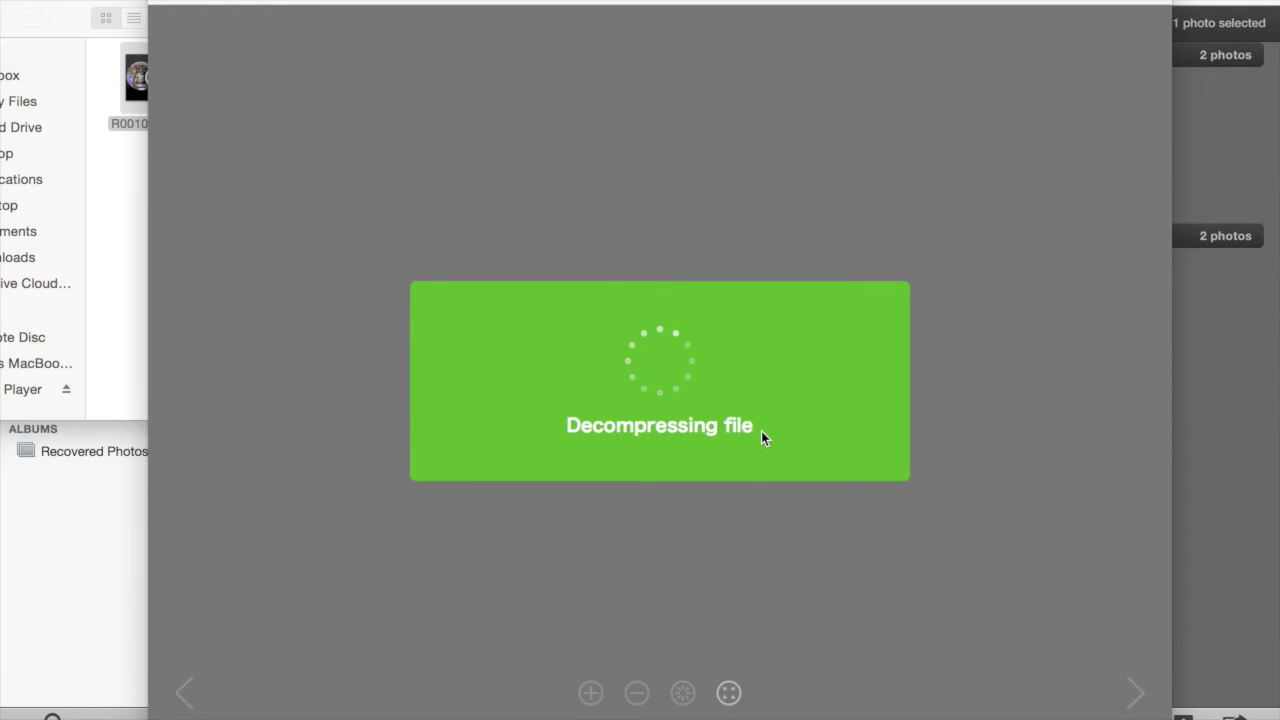
{"action": "left_click", "coordinate": [778, 431]}
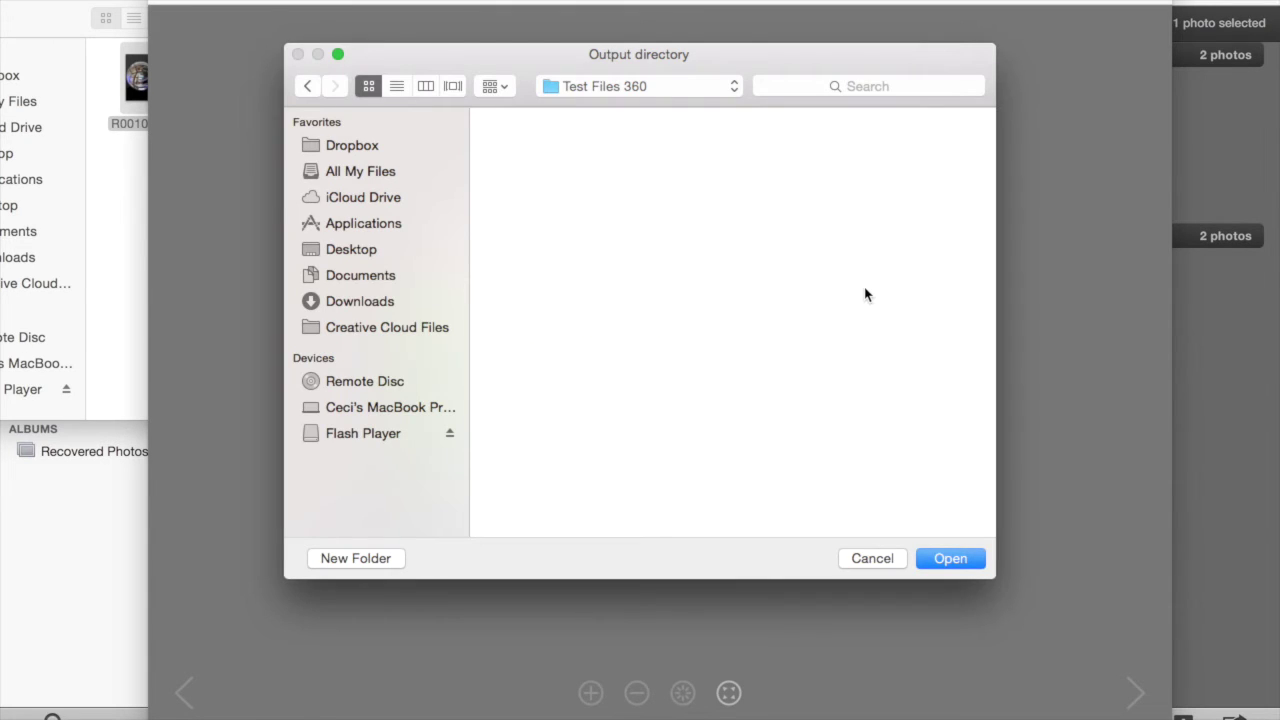
{"action": "key", "text": "Return"}
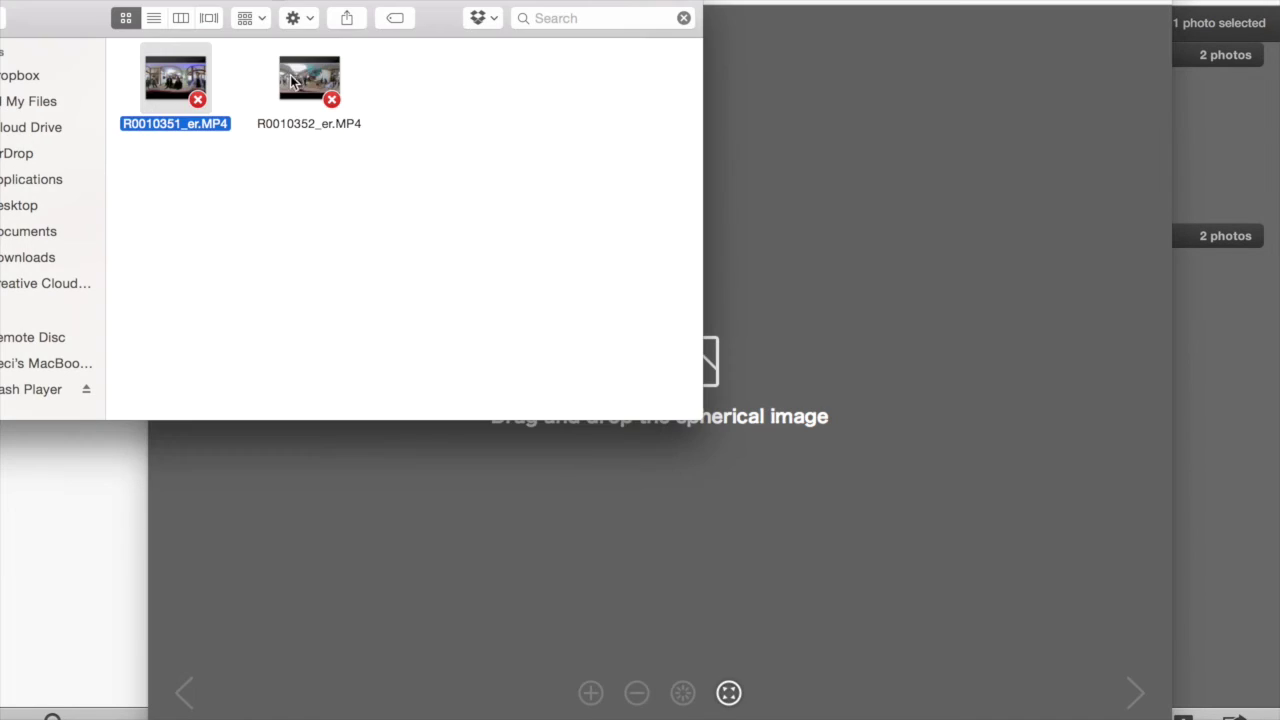
{"action": "left_click", "coordinate": [309, 80]}
{"action": "left_click_drag", "start_coordinate": [309, 80], "coordinate": [807, 398]}
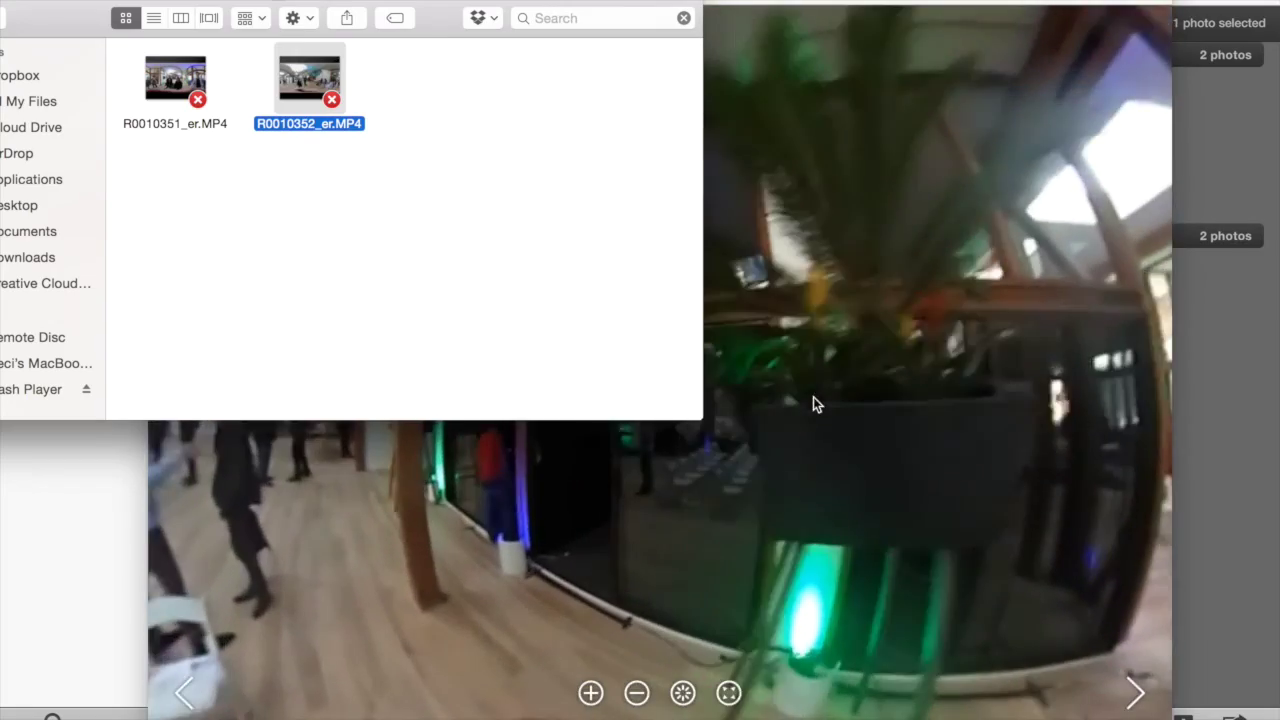
Bring the R0010352_er.MP4 player forward and drag inside it to look around the room.
{"action": "left_click", "coordinate": [813, 397]}
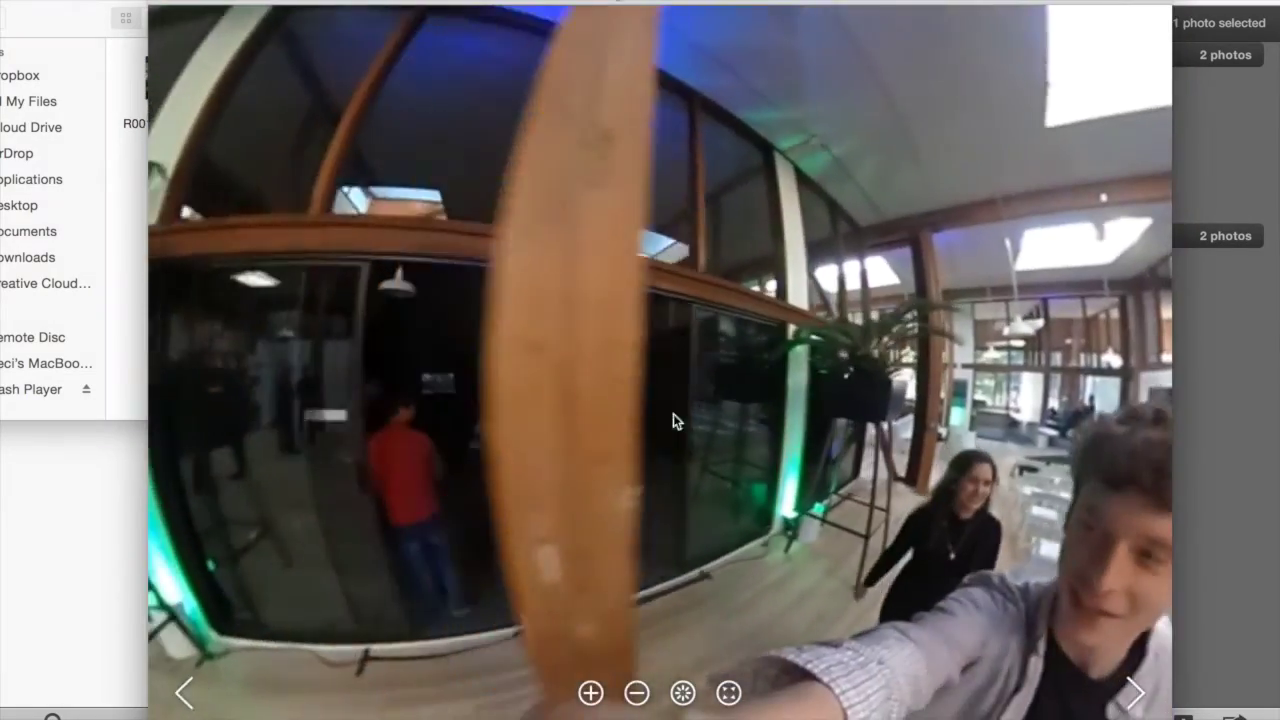
{"action": "left_click_drag", "start_coordinate": [673, 414], "coordinate": [77, 331]}
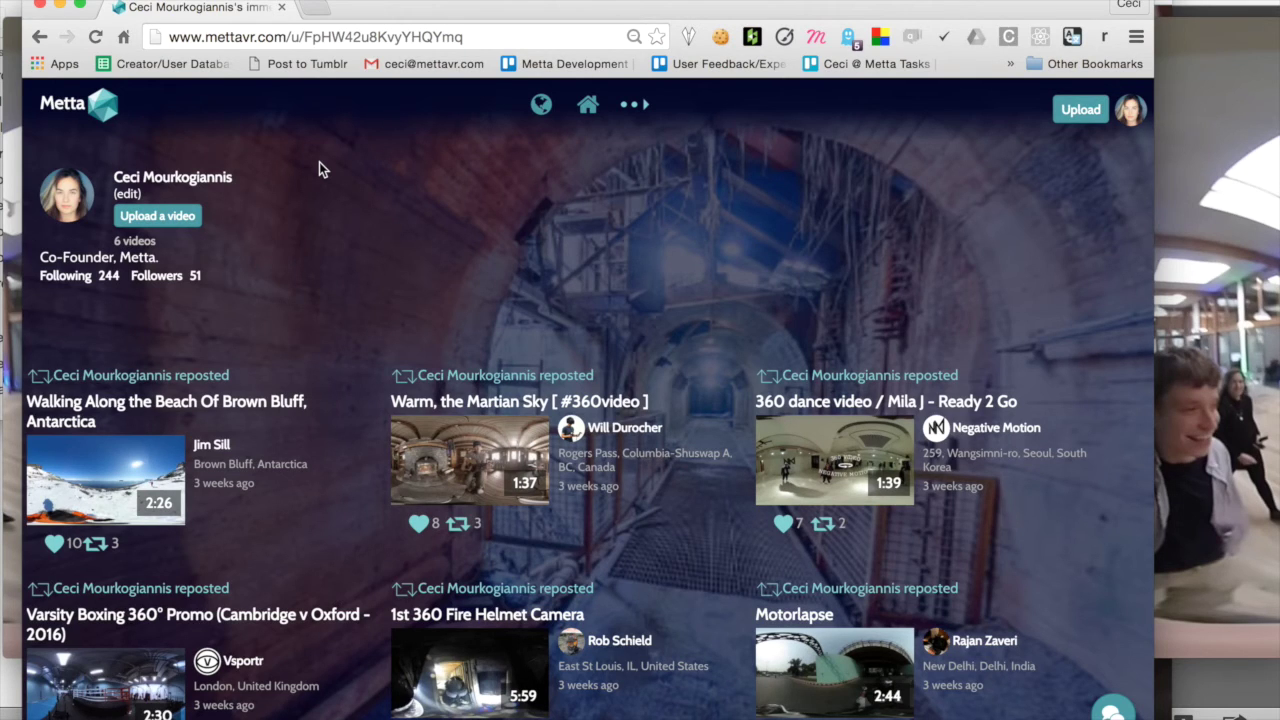
Open Metta's Upload a video page and position the Test Files 360 Finder window beside the upload area.
{"action": "left_click", "coordinate": [196, 220]}
{"action": "mouse_move", "coordinate": [263, 691]}
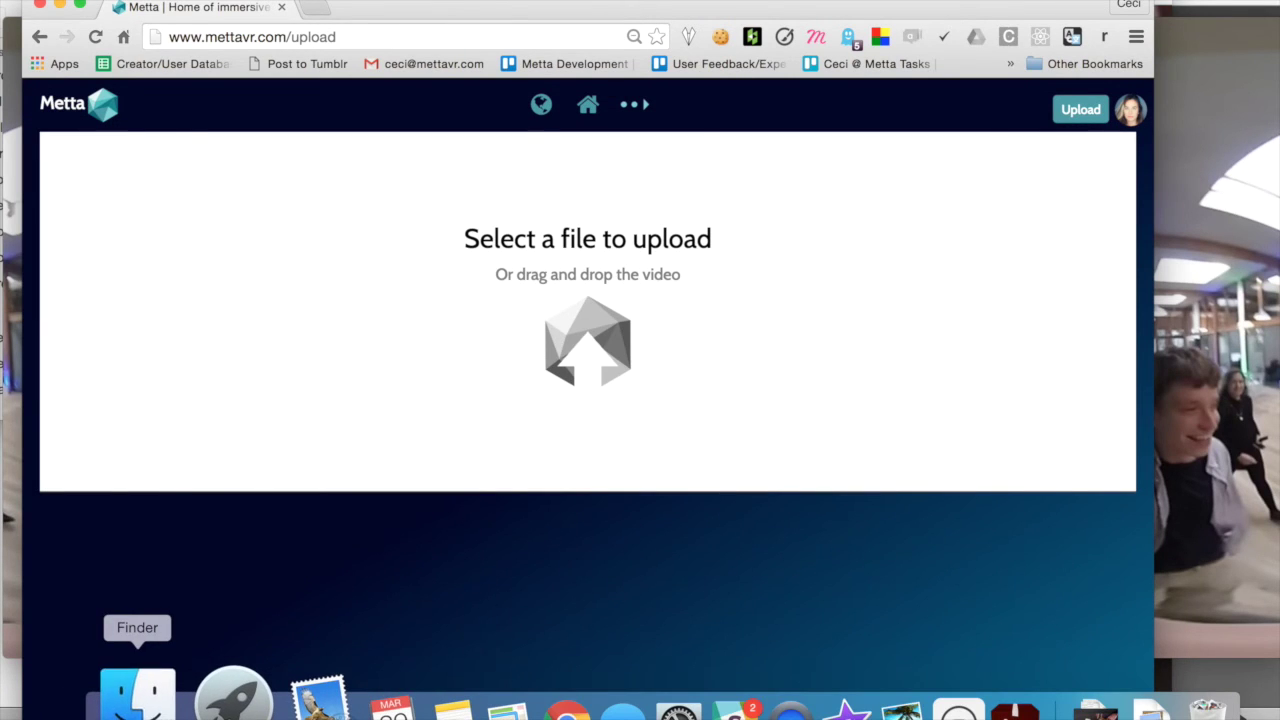
{"action": "left_click", "coordinate": [134, 691]}
{"action": "left_click_drag", "start_coordinate": [441, 18], "coordinate": [1177, 415]}
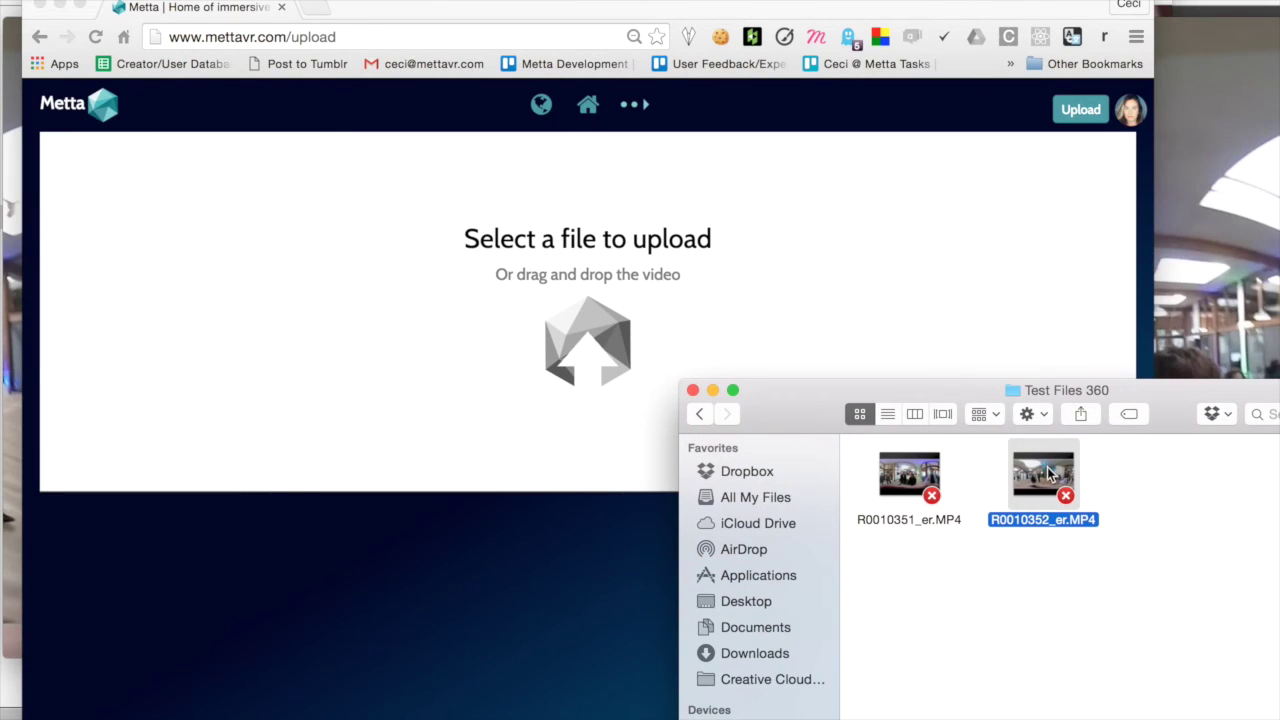